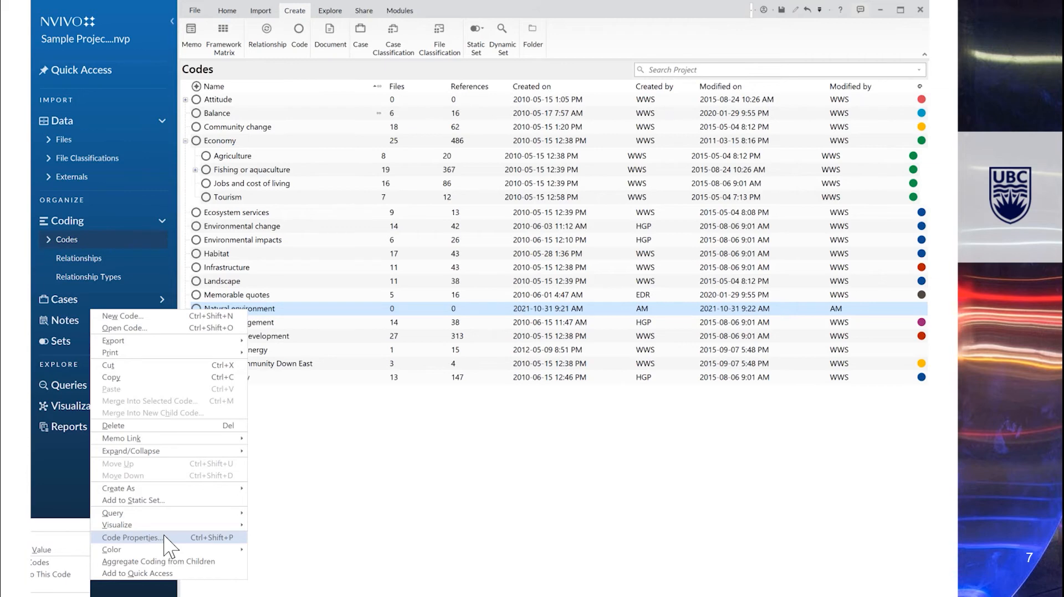
- Rename the Natural environment code to 'Natural environment Down East' in its code properties
left_click(132, 538)
left_click(478, 247)
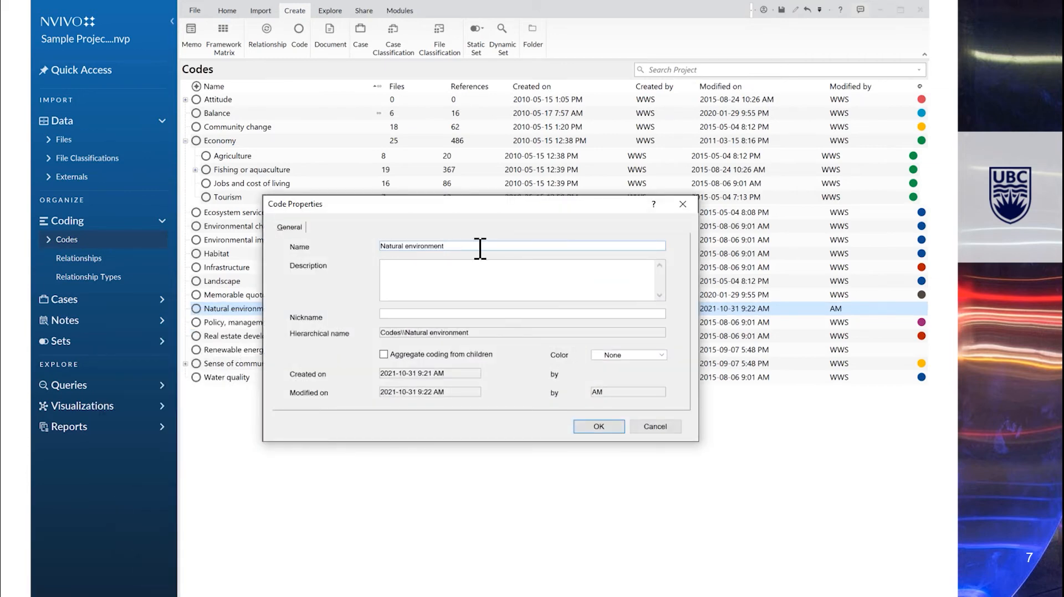
type("Down East")
left_click(598, 426)
- Give the Natural environment Down East code the description 'A collection of data segments about concepts of ecology and the natural en'
key("alt+Tab")
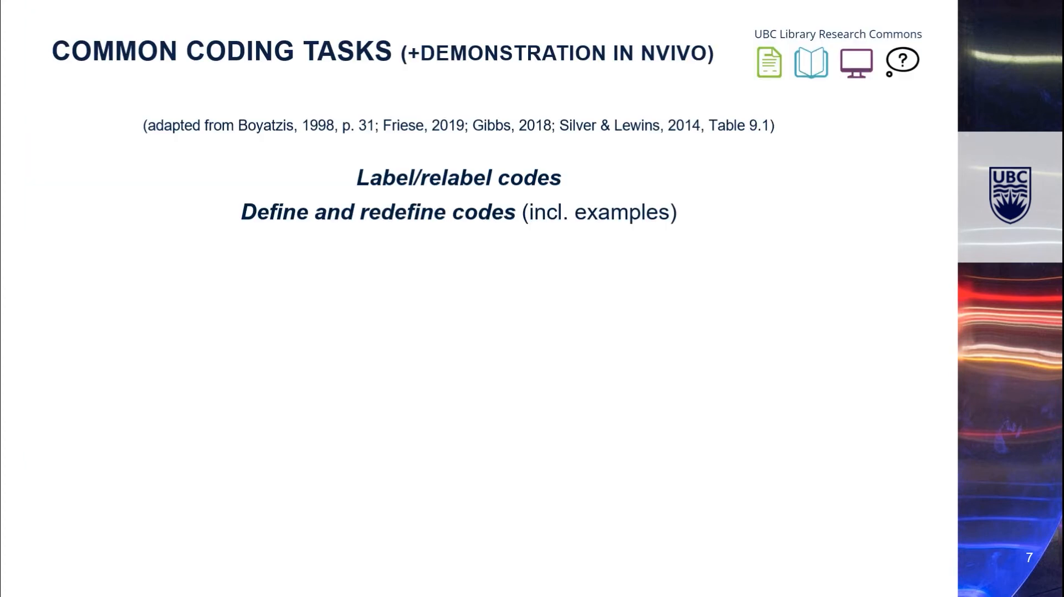
key("alt+Tab")
right_click(216, 309)
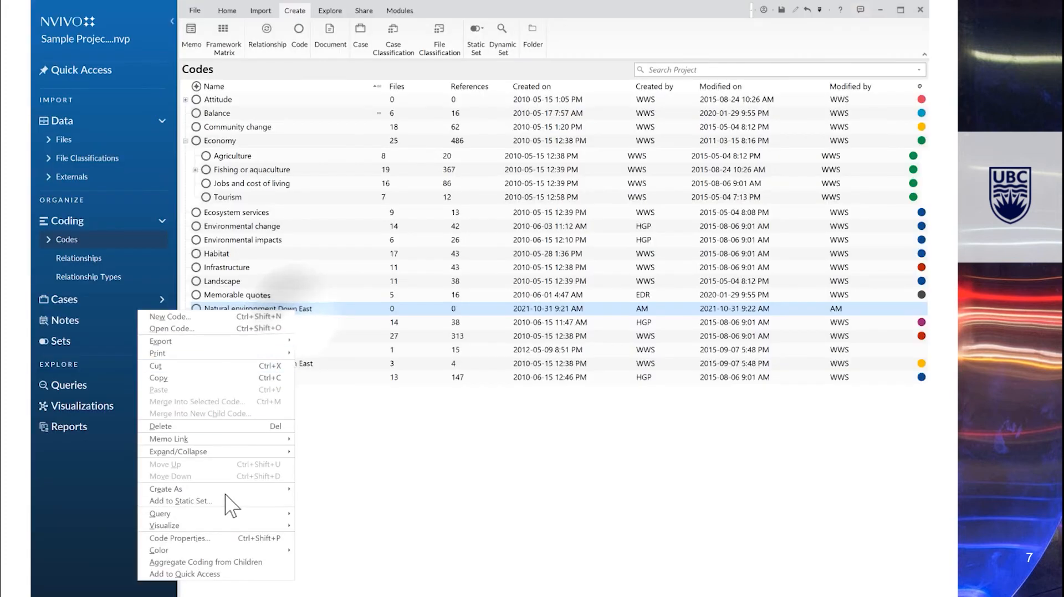
left_click(288, 537)
left_click(394, 282)
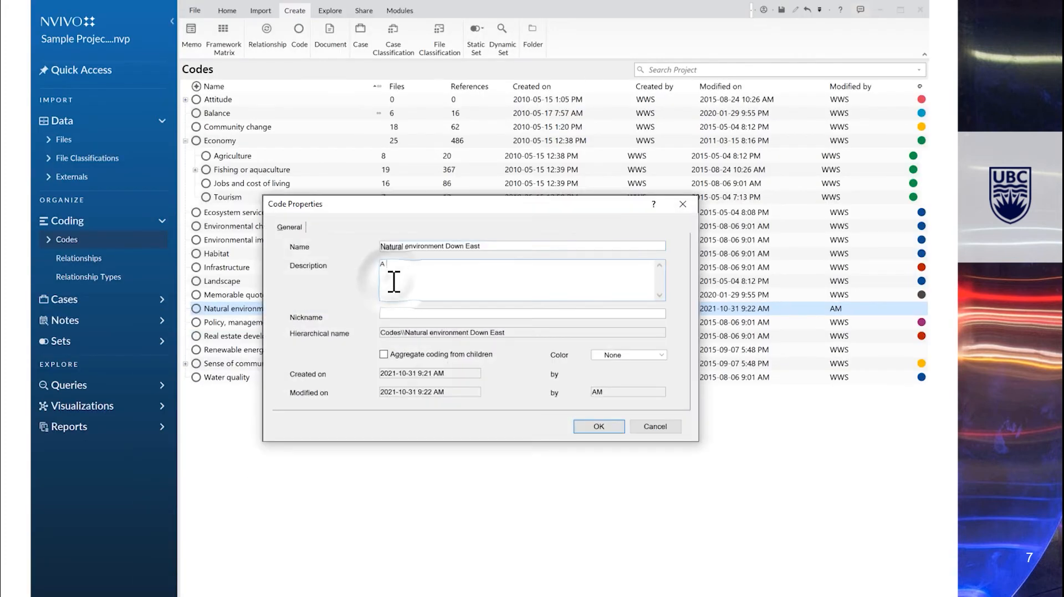
type("A collection of data segments a")
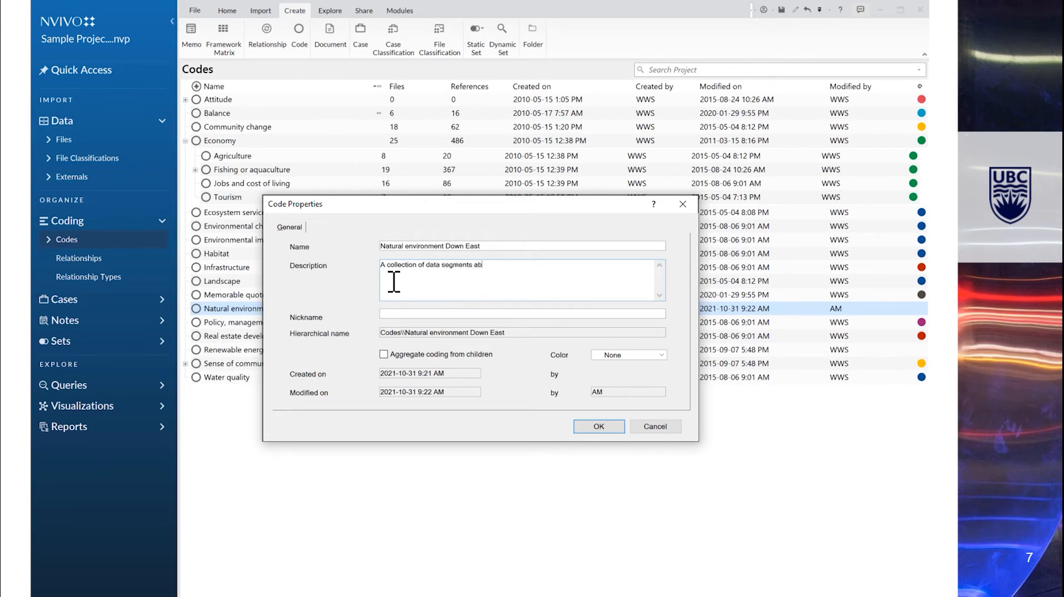
type("r")
key("BackSpace")
type("bout concepts of ecology and the natural en")
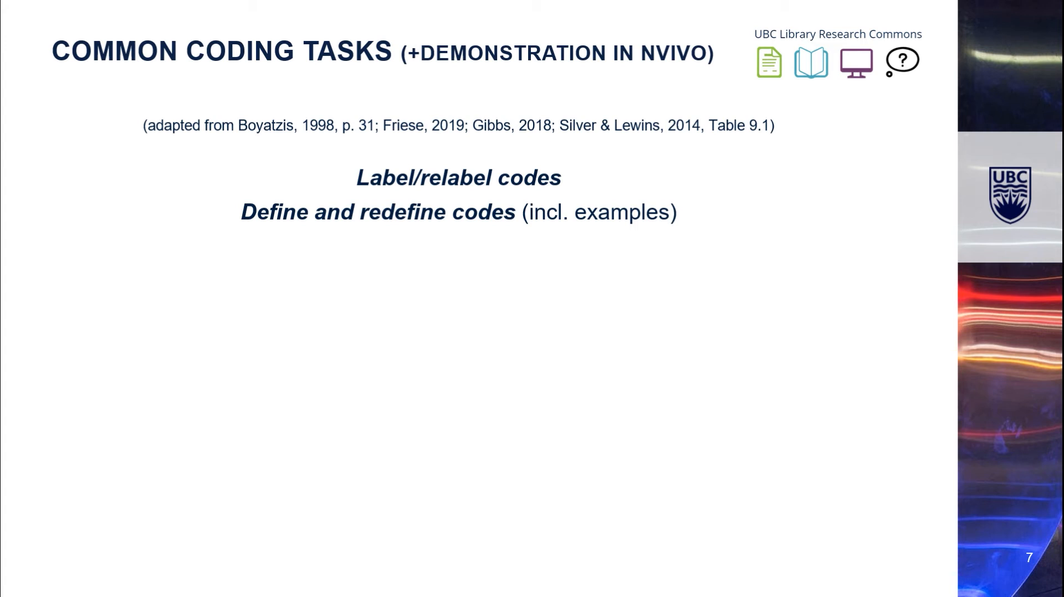
key("Right")
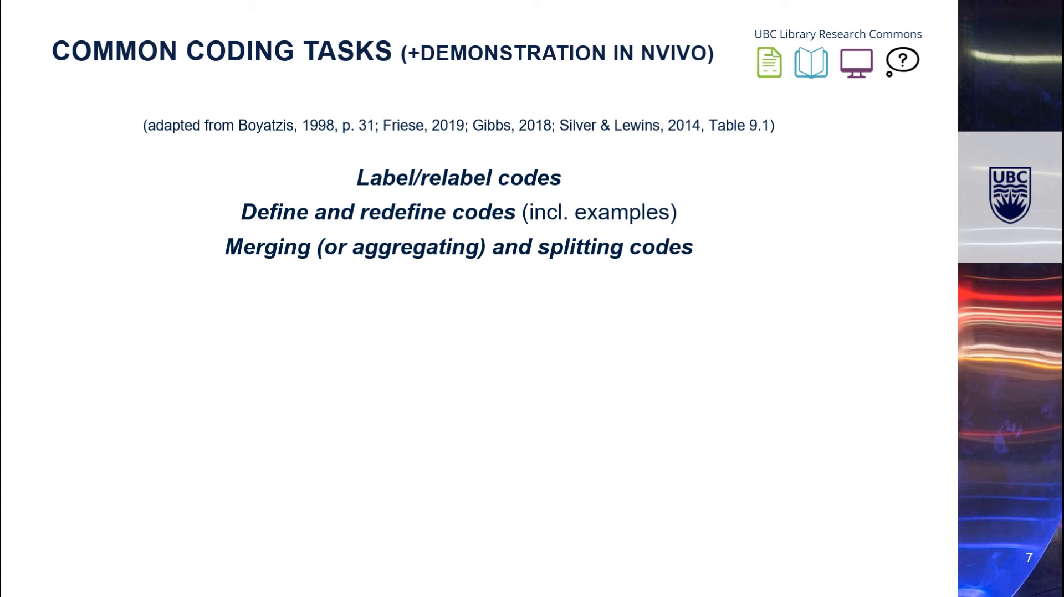
key("Right")
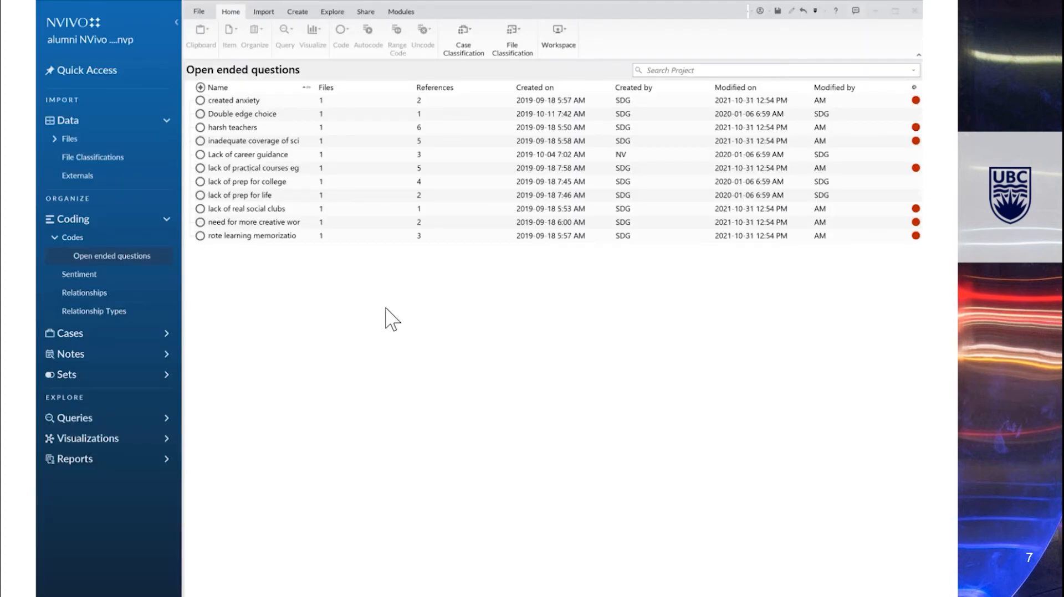
- Select the seven criticism codes, from created anxiety to rote learning memorization, and create a new code named 'Criticisms of the high school'
left_click(506, 103)
left_click(516, 128, "ctrl")
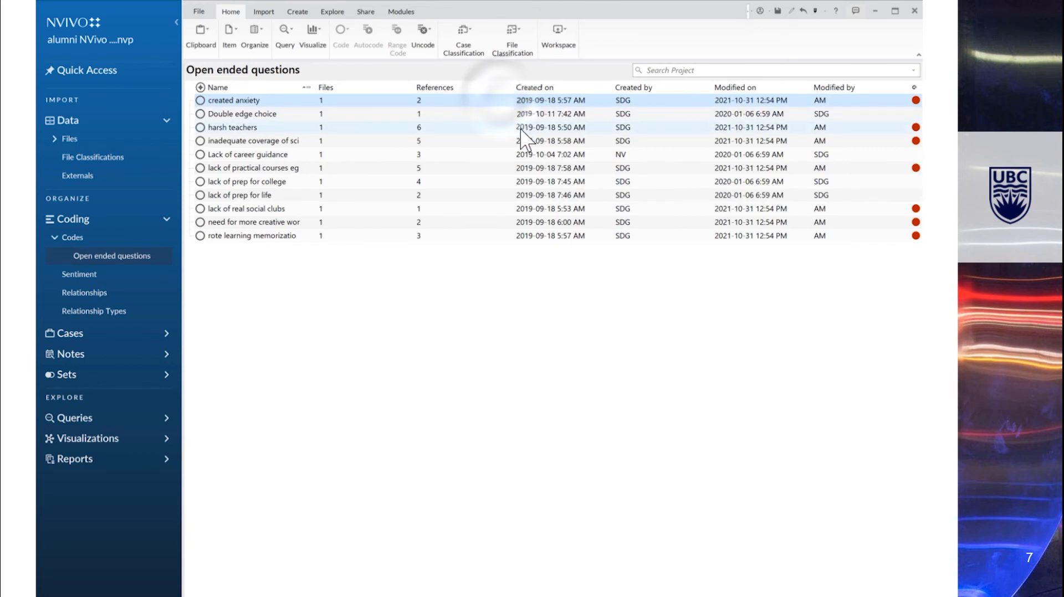
left_click(513, 141, "ctrl")
left_click(497, 168, "ctrl")
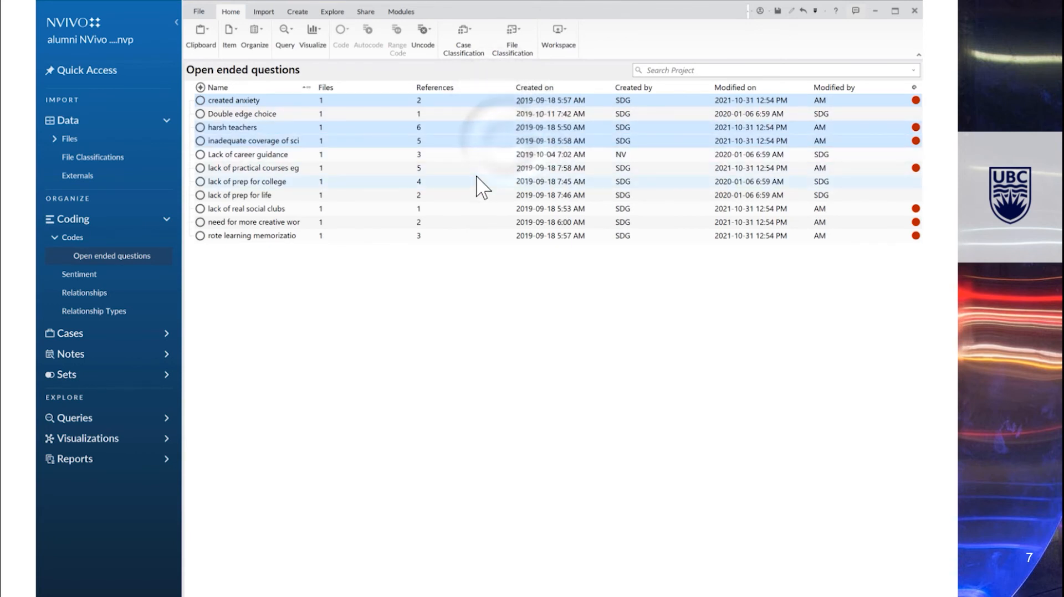
left_click(509, 222, "ctrl")
left_click(507, 209, "ctrl")
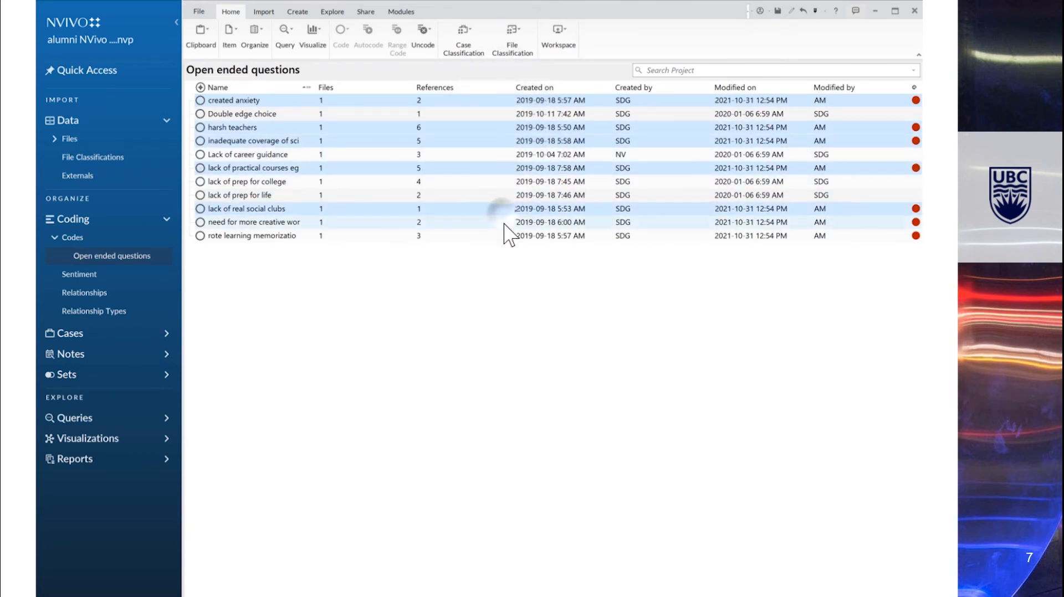
left_click(507, 235, "ctrl")
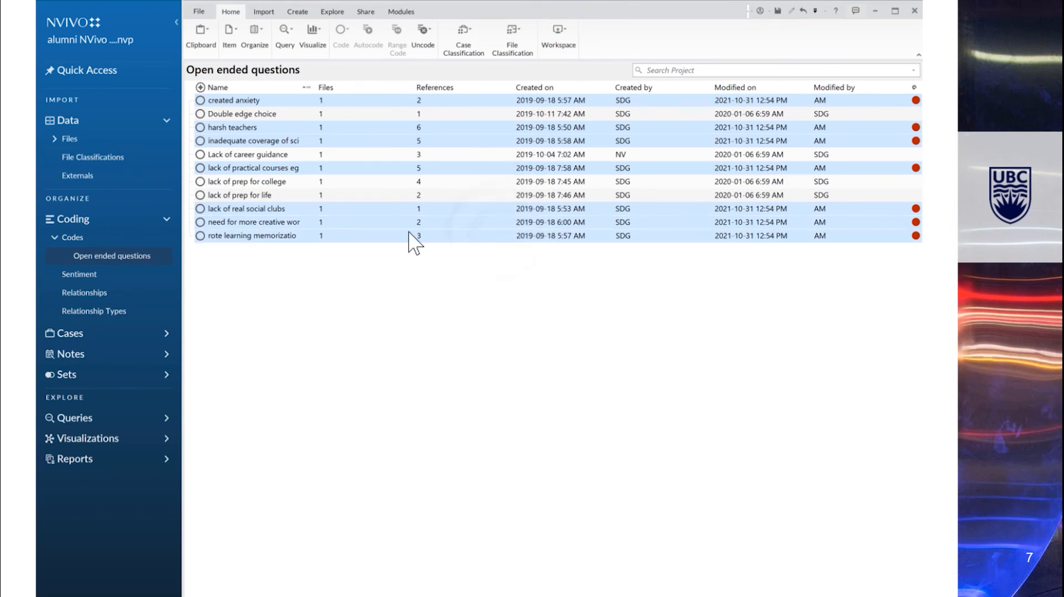
left_click(300, 11)
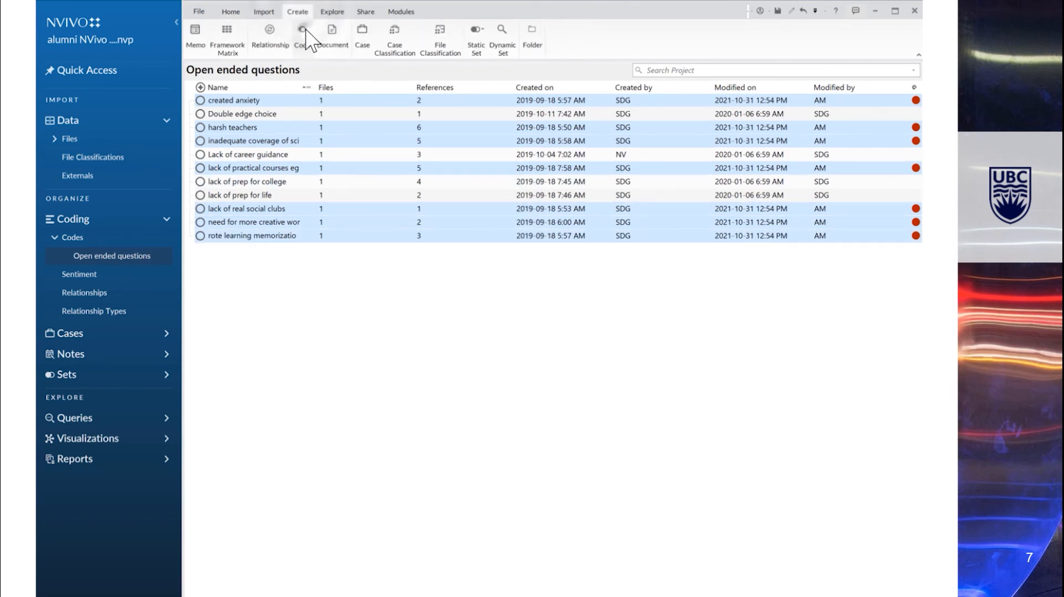
left_click(301, 33)
type("Cri")
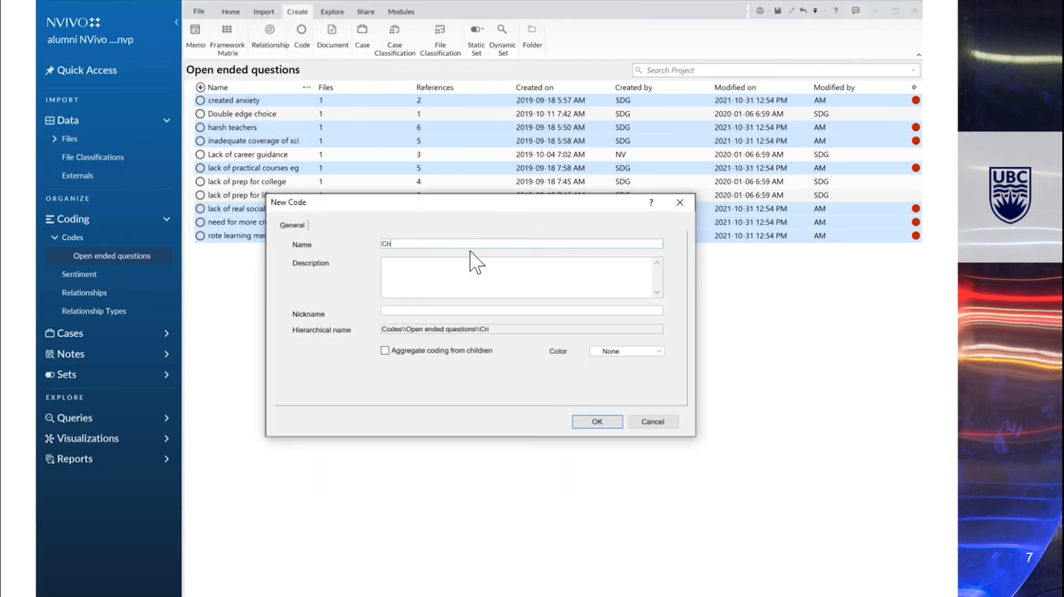
type("ticisms of the high school")
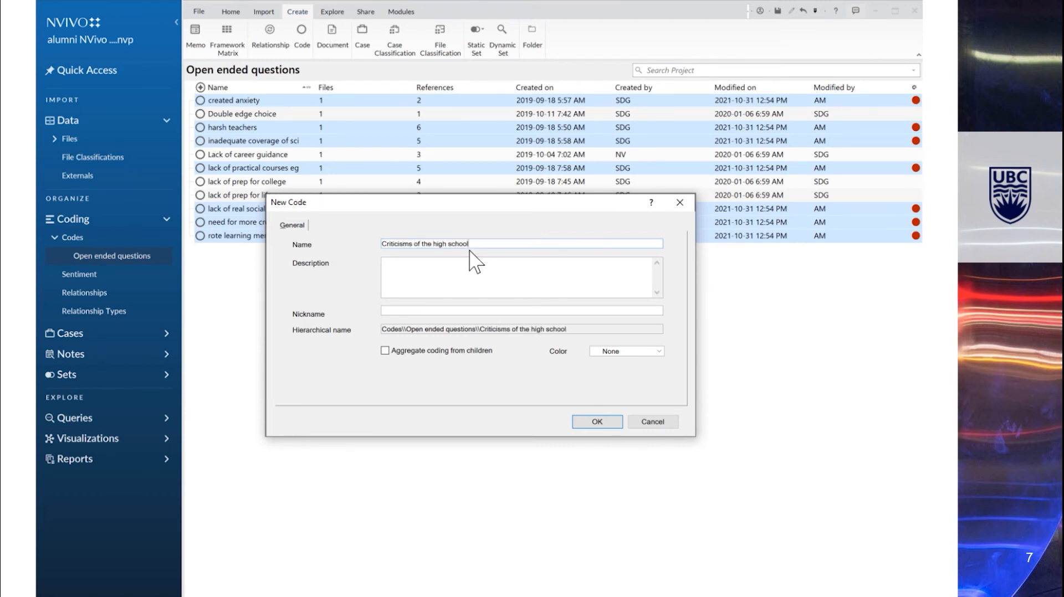
left_click(595, 423)
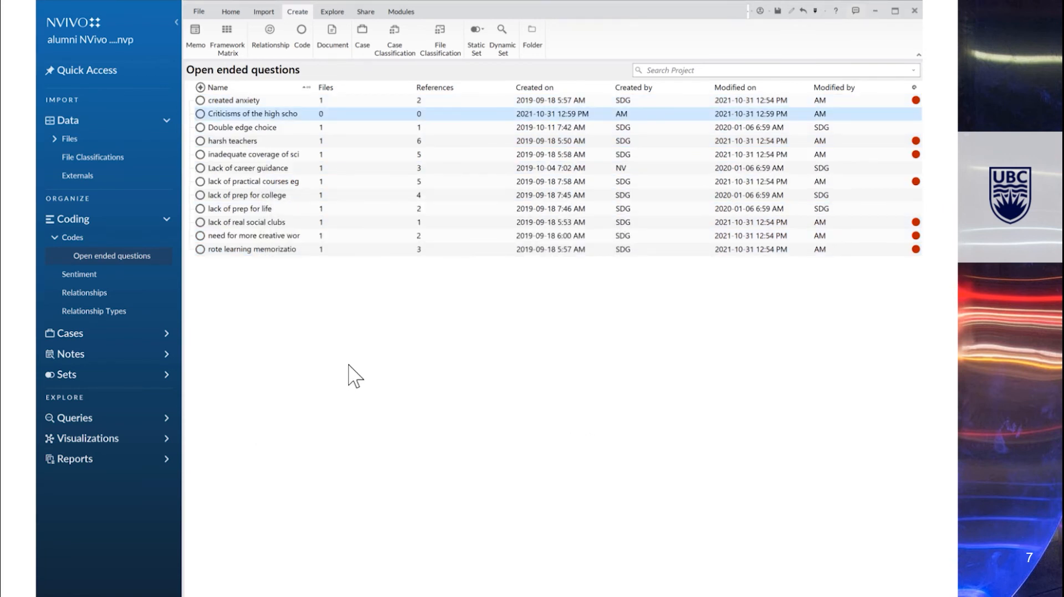
- Move the seven selected codes under the Criticisms of the high school code
left_click_drag(256, 101, 201, 117)
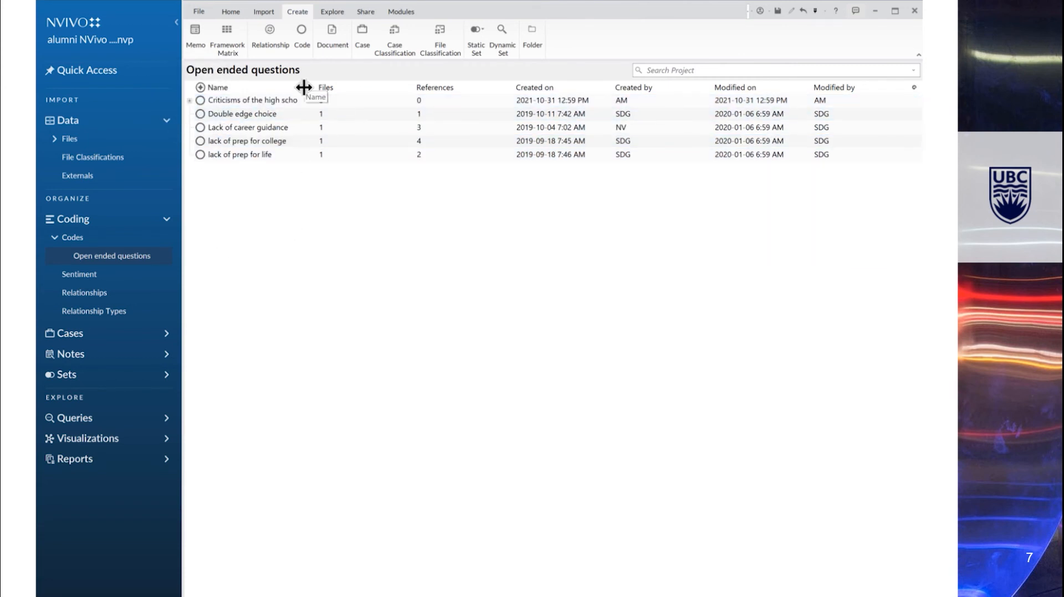
left_click_drag(304, 83, 349, 82)
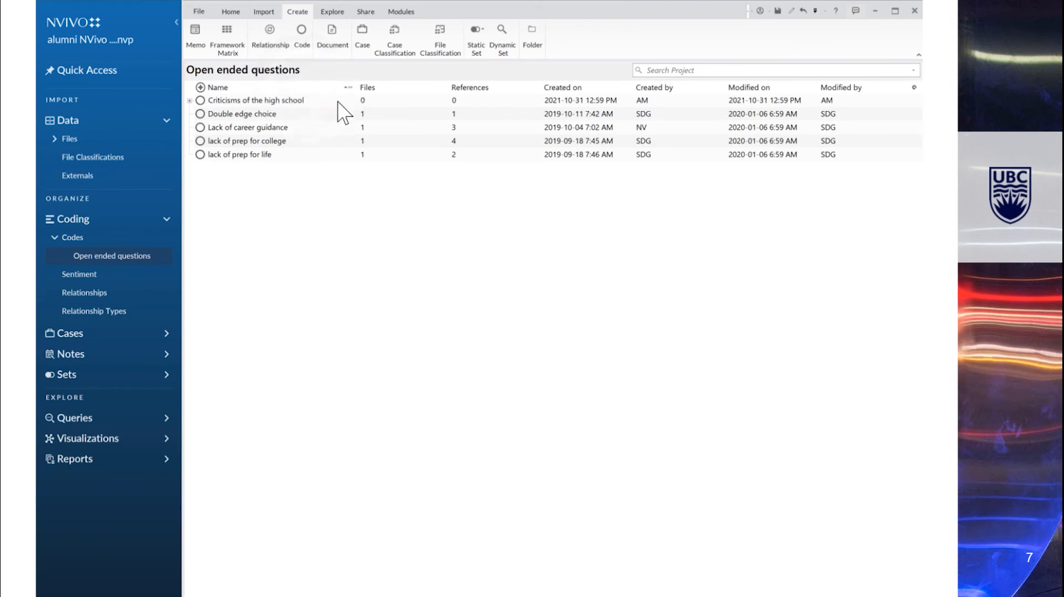
- Turn on aggregate coding from children for the Criticisms of the high school code
left_click(218, 100)
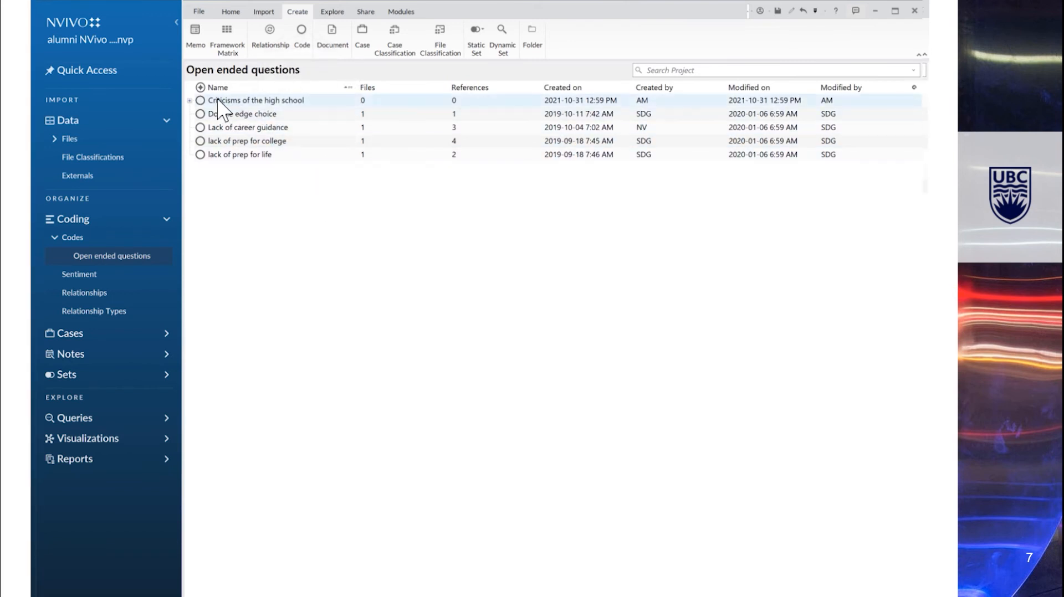
right_click(218, 101)
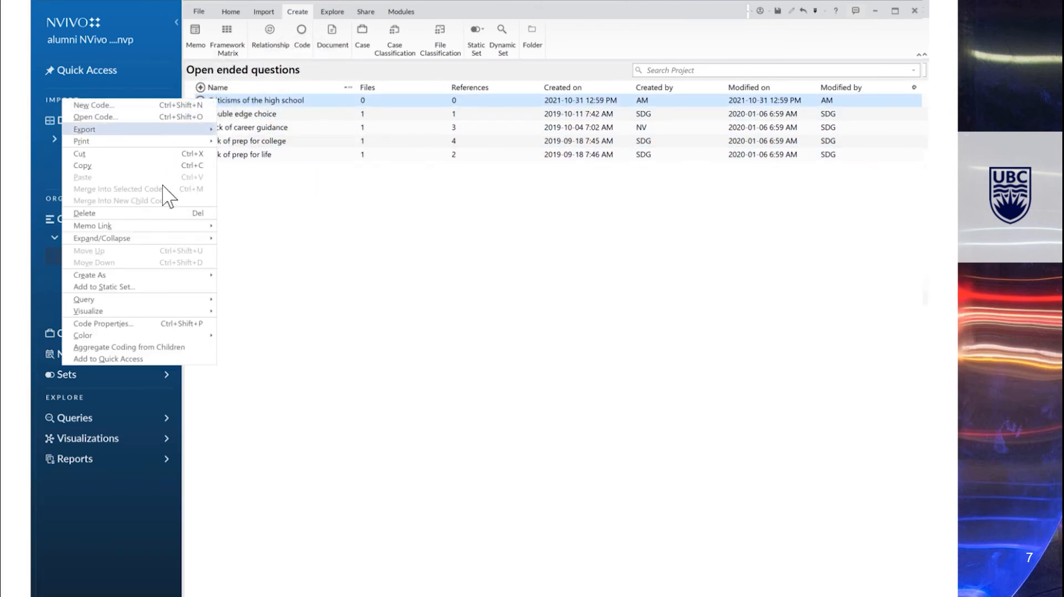
left_click(186, 349)
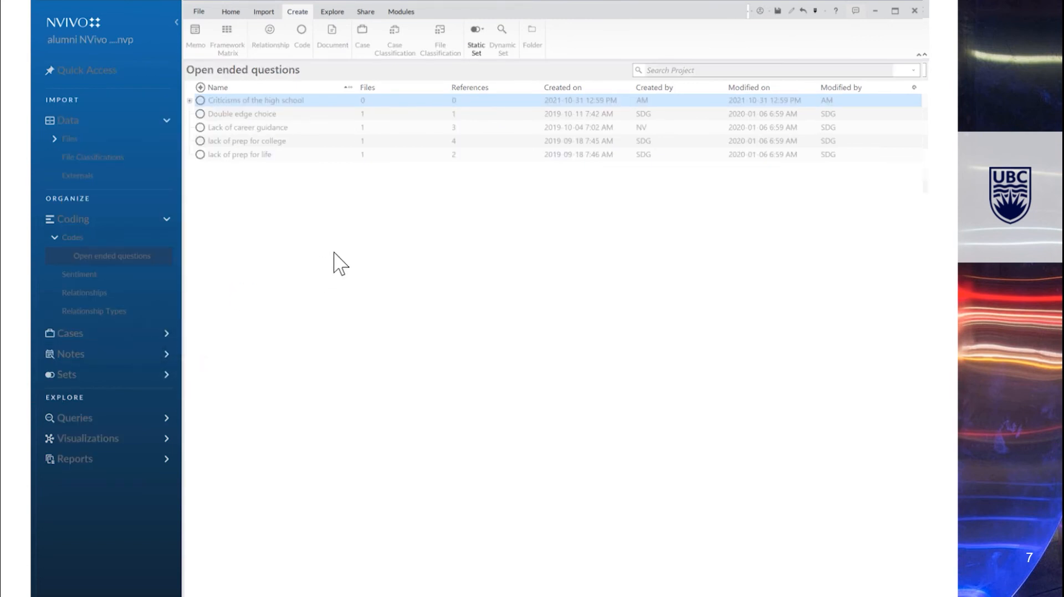
- Turn off aggregate coding from children for the Criticisms of the high school code and expand its child codes
left_click(190, 101)
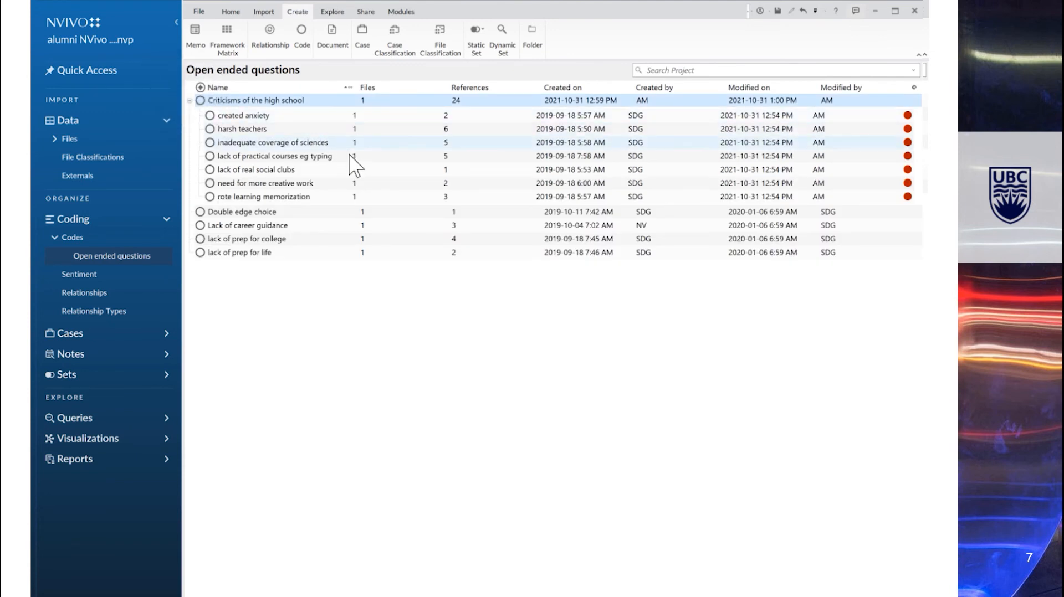
left_click(189, 100)
right_click(200, 101)
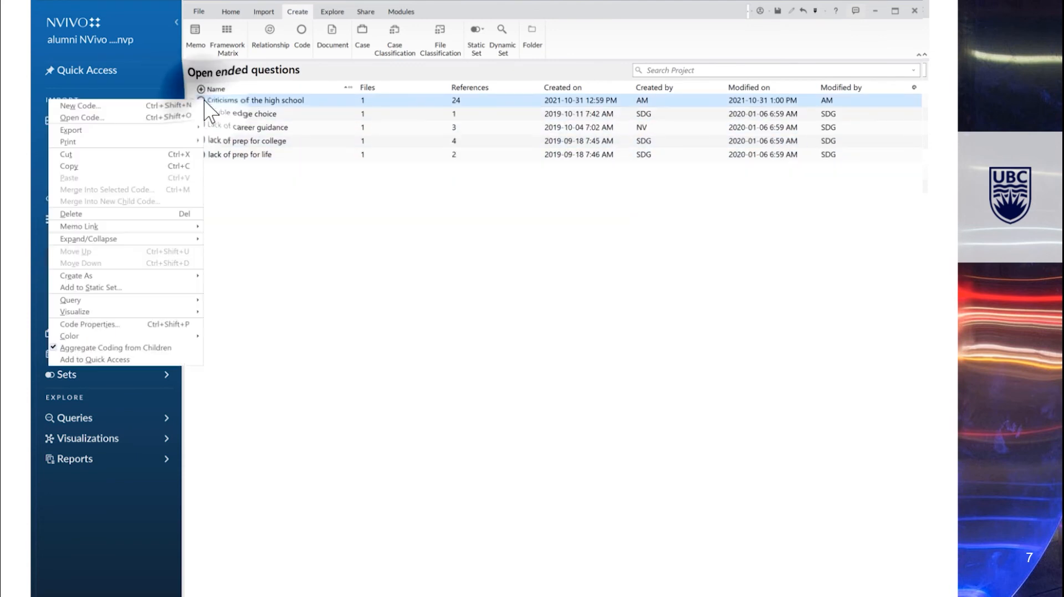
left_click(83, 348)
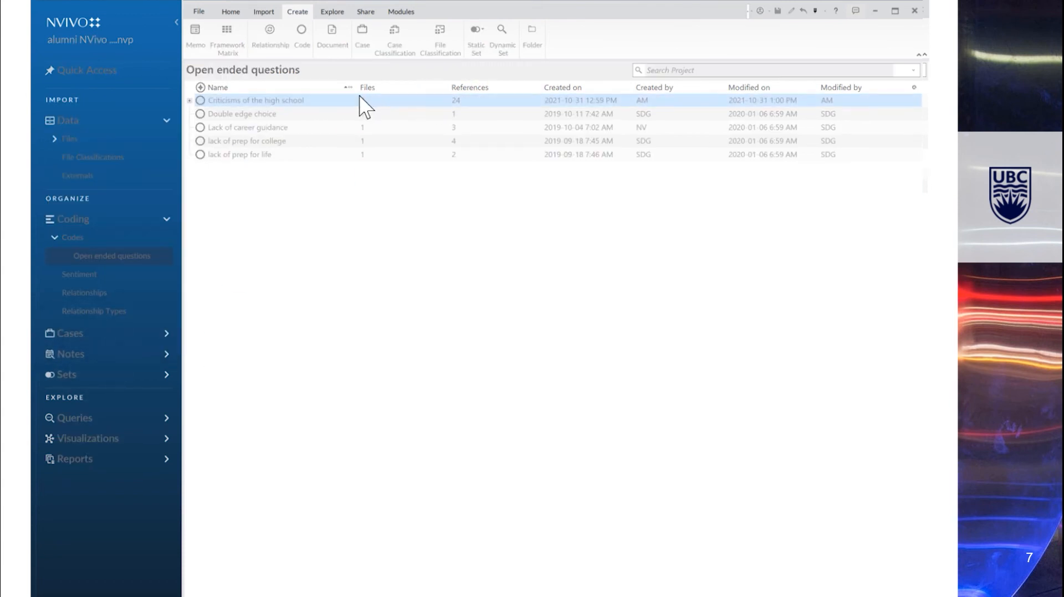
left_click(190, 100)
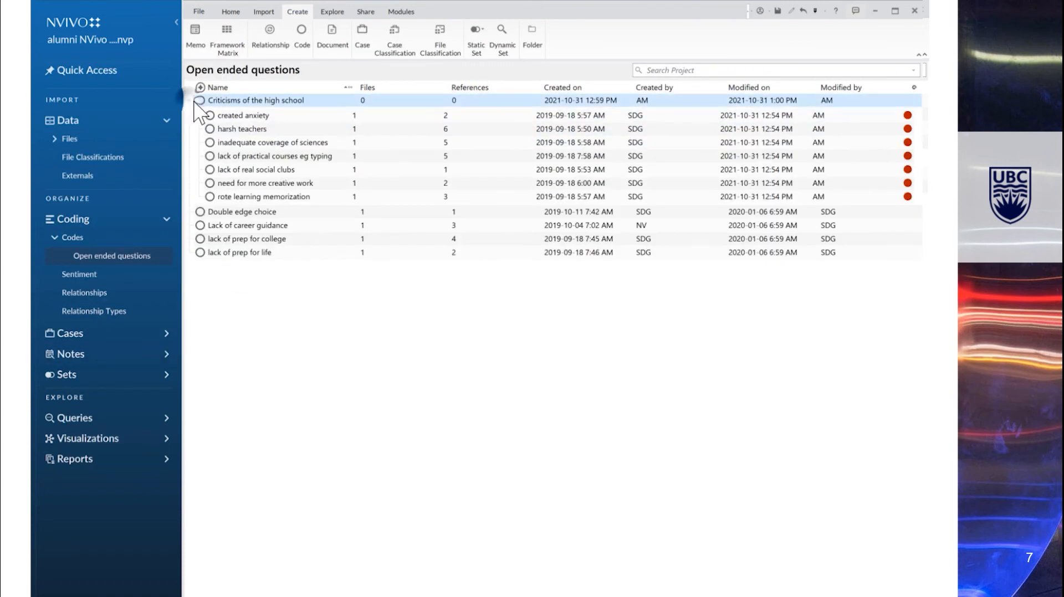
left_click(233, 116)
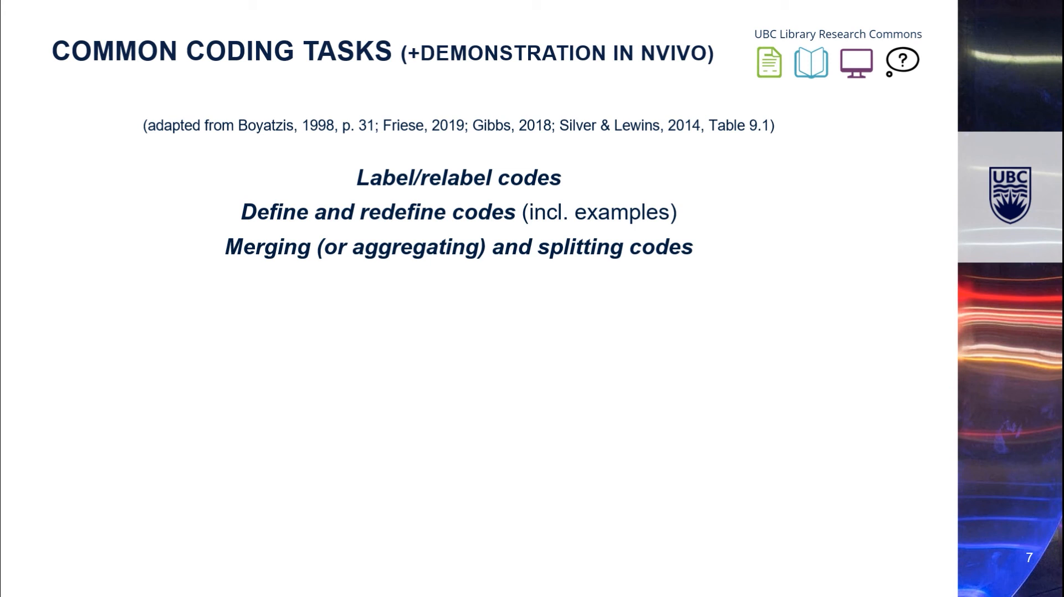
key("alt+Tab")
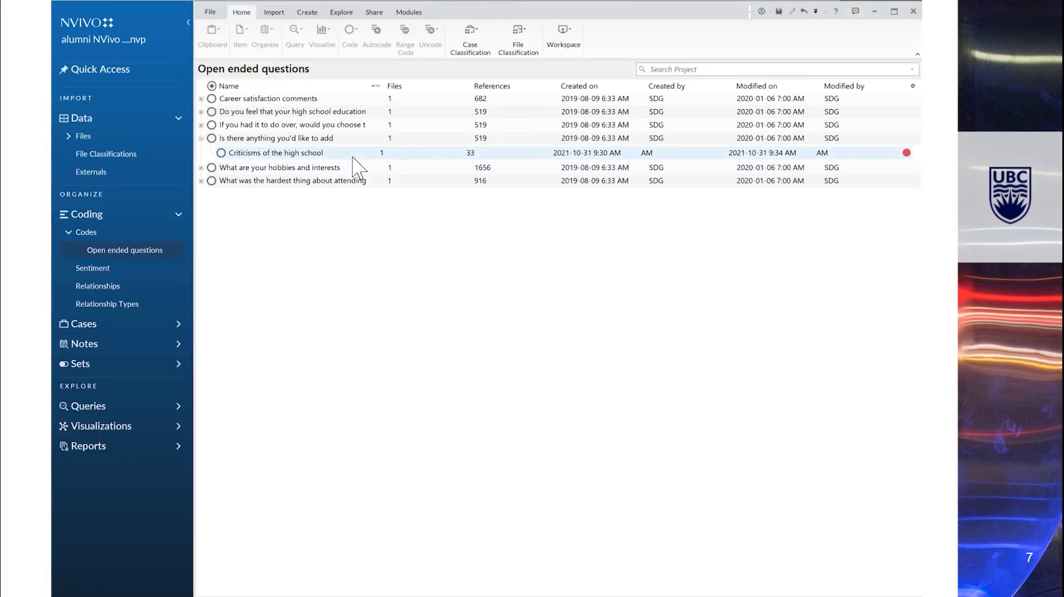
- Open the Criticisms of the high school code and code the Reference 4 passage to harsh teachers
left_click(353, 154)
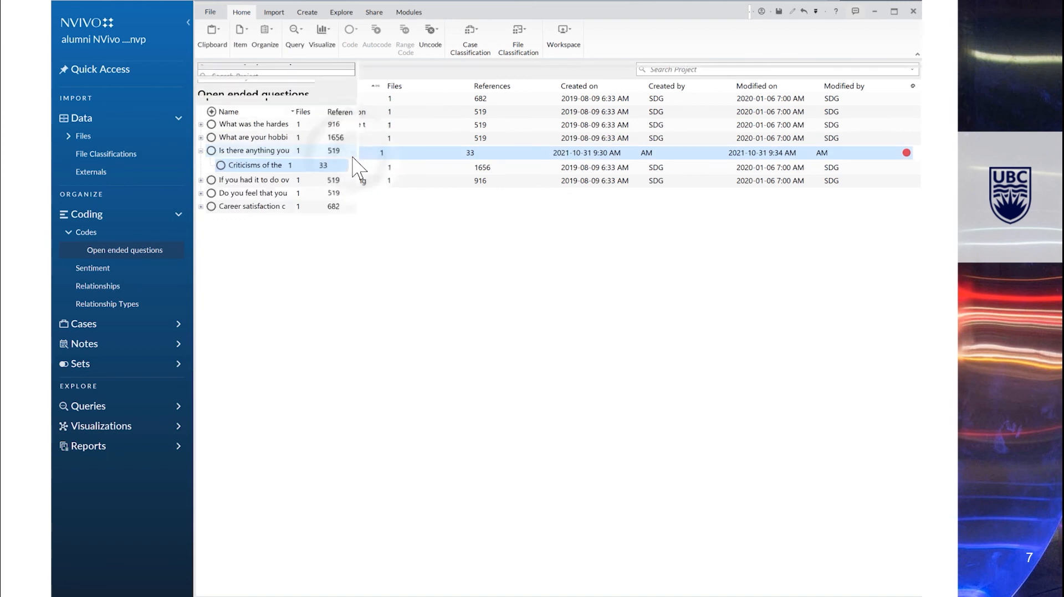
left_click(352, 155)
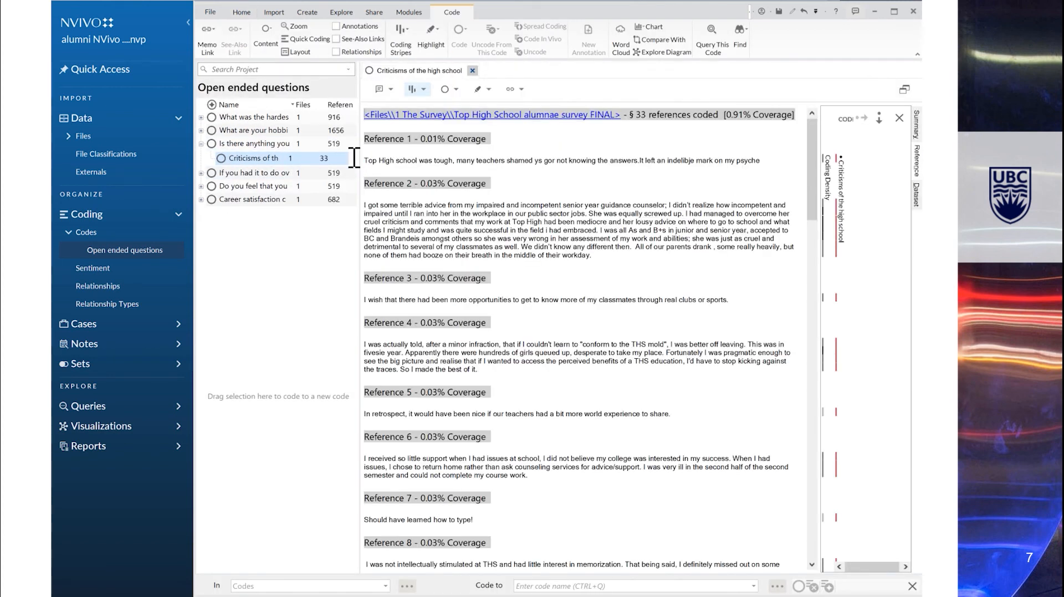
scroll(713, 272, "down", 2)
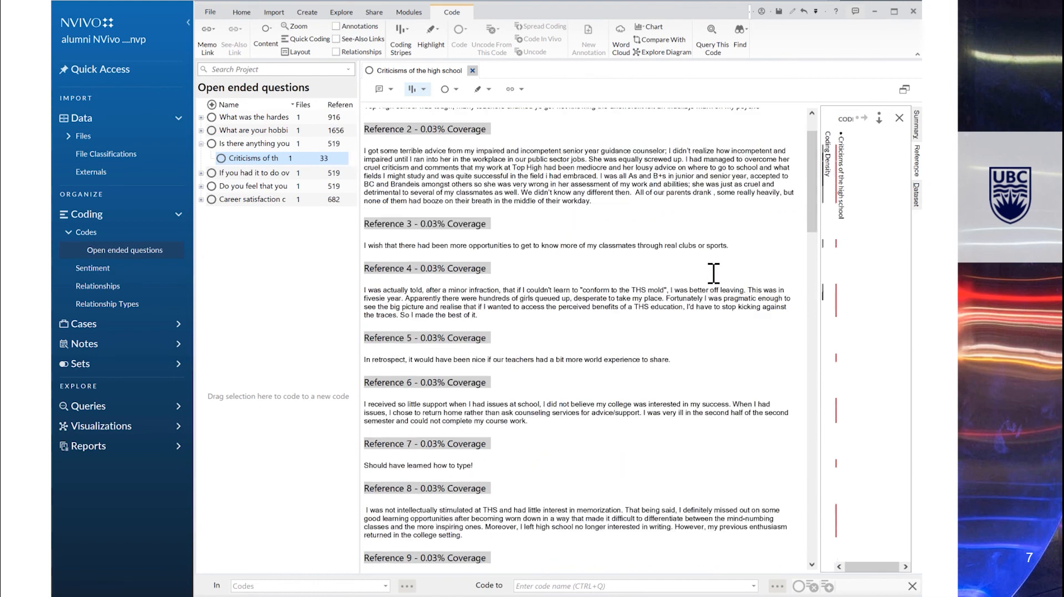
scroll(713, 273, "down", 2)
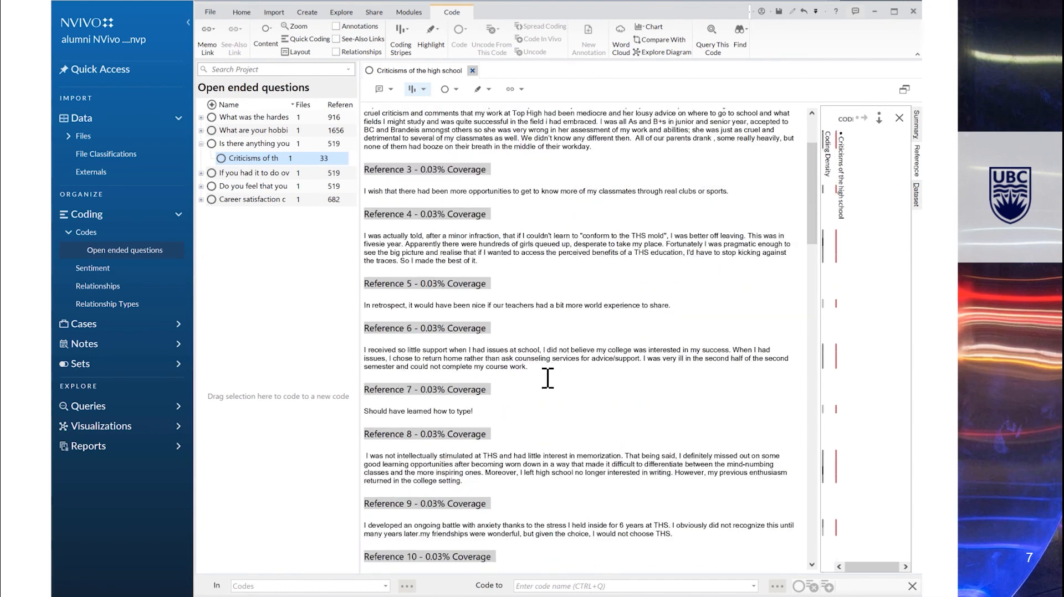
left_click_drag(478, 261, 361, 236)
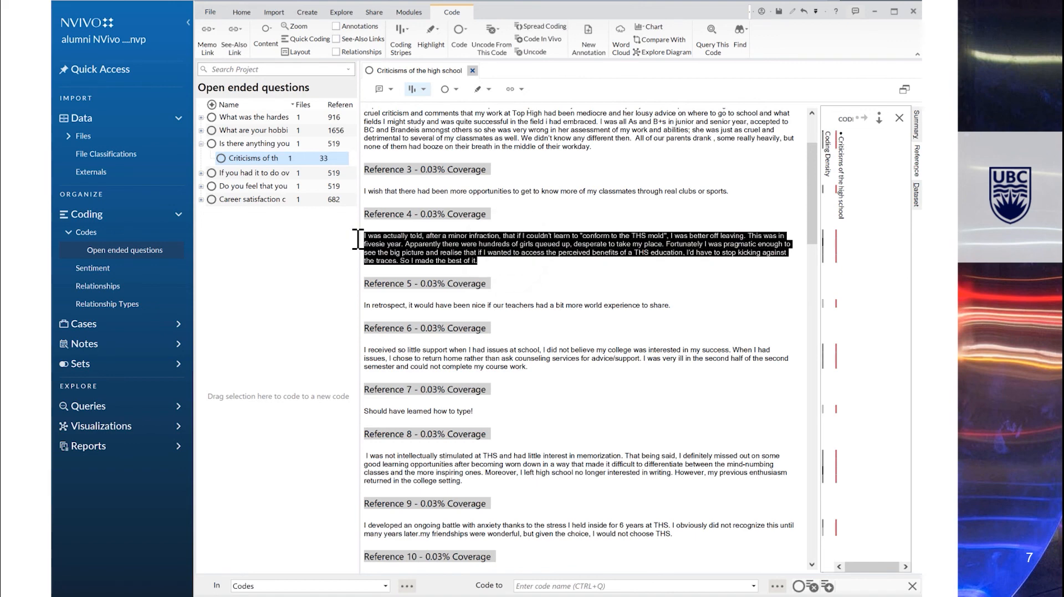
left_click(587, 585)
type("harsh teachers")
left_click(798, 587)
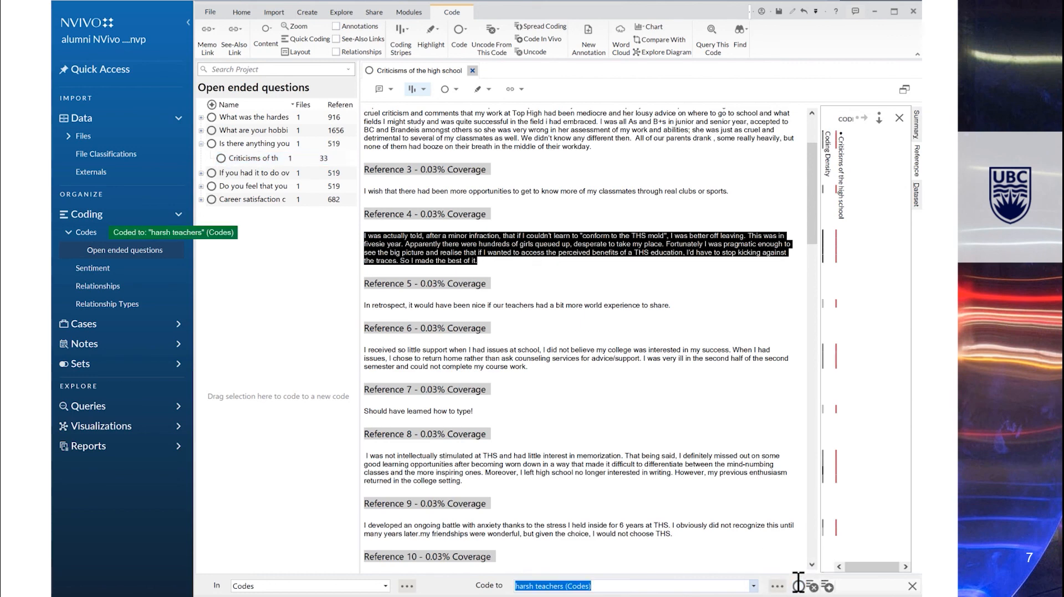
- Uncode the selected passage from the Criticisms of the high school code
right_click(837, 252)
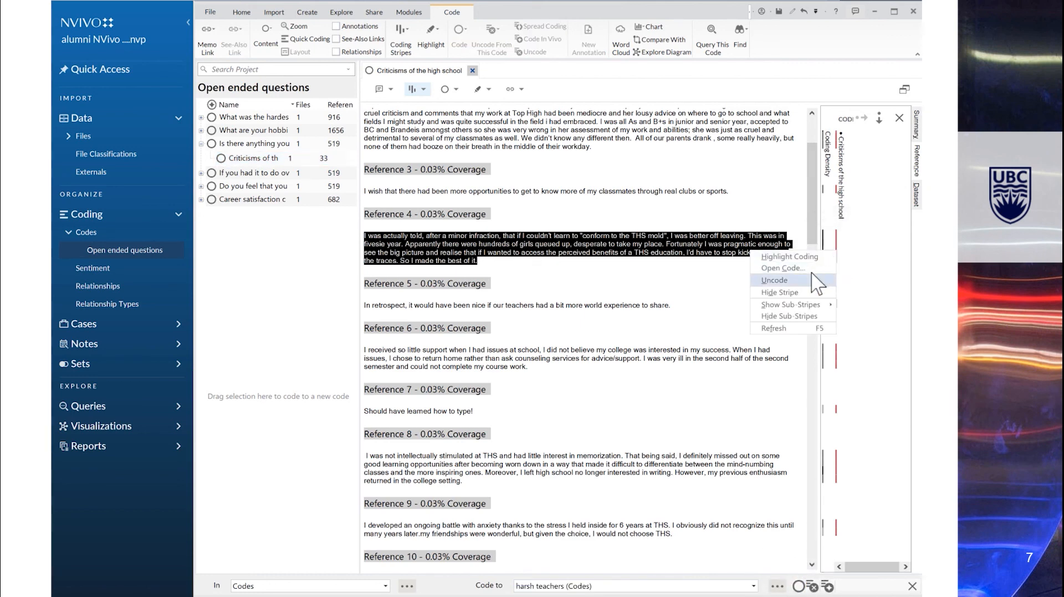
left_click(776, 280)
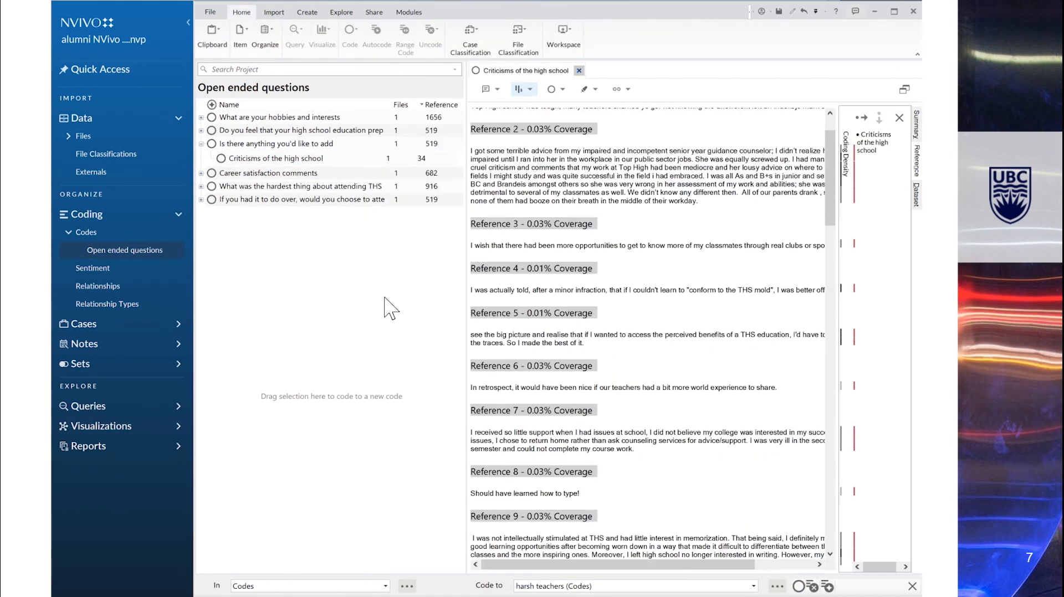
- Move the harsh teachers code from Codes to become a child of Criticisms of the high school
left_click(86, 232)
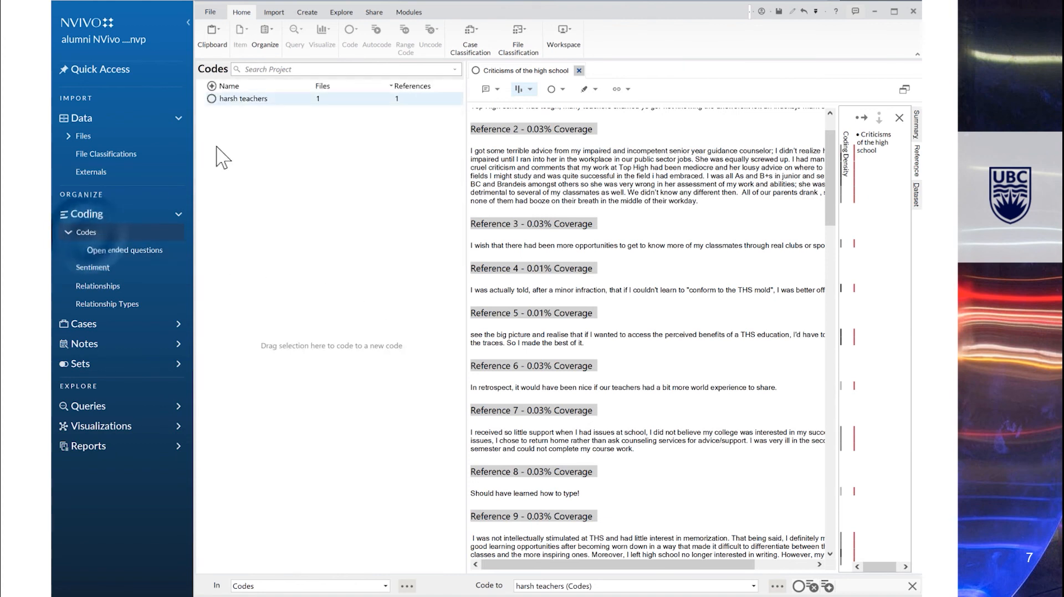
right_click(284, 100)
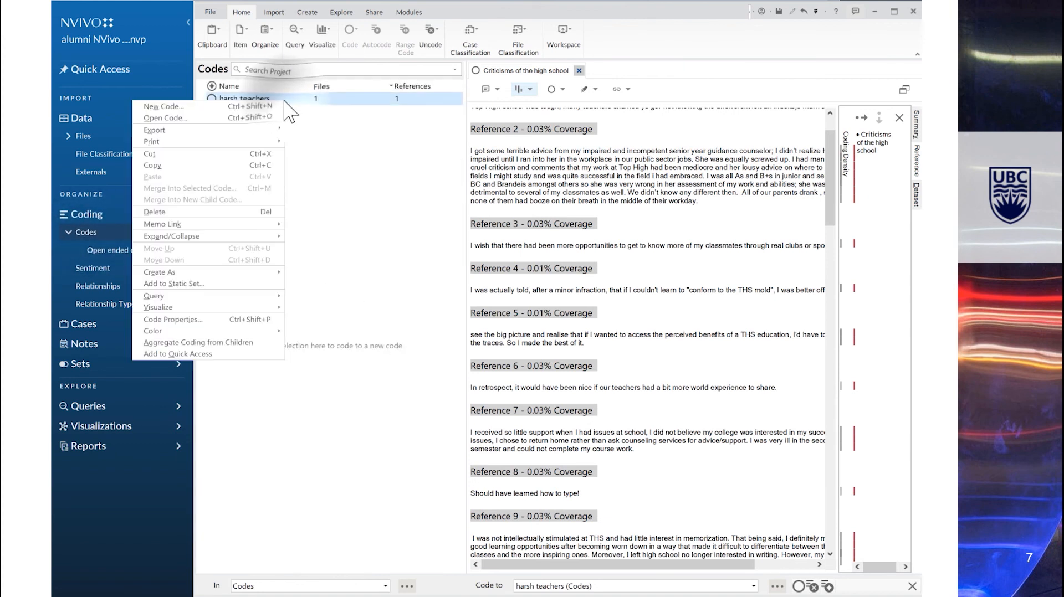
left_click(209, 154)
left_click(125, 253)
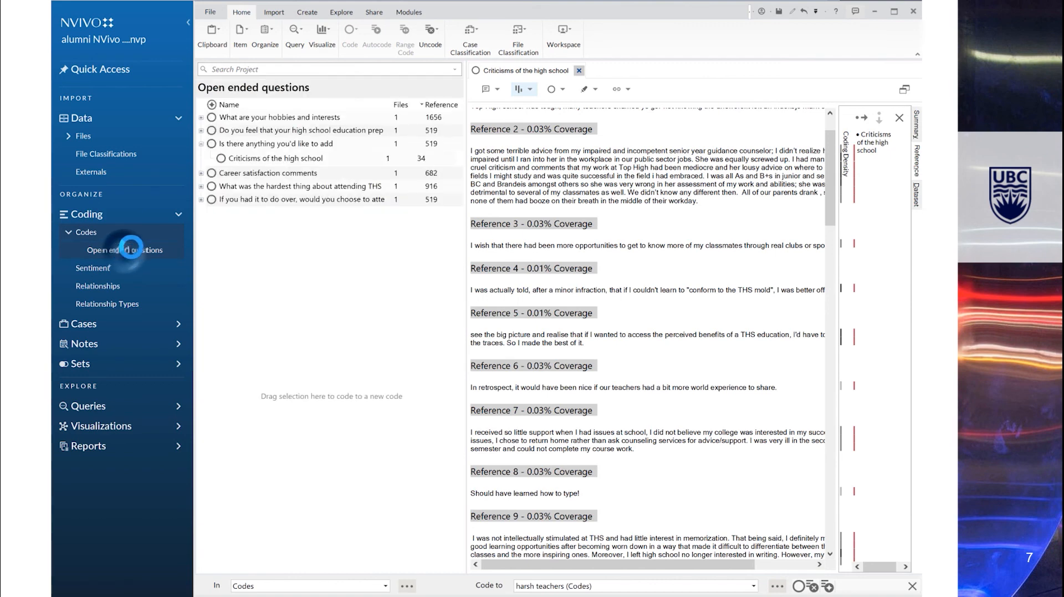
right_click(287, 160)
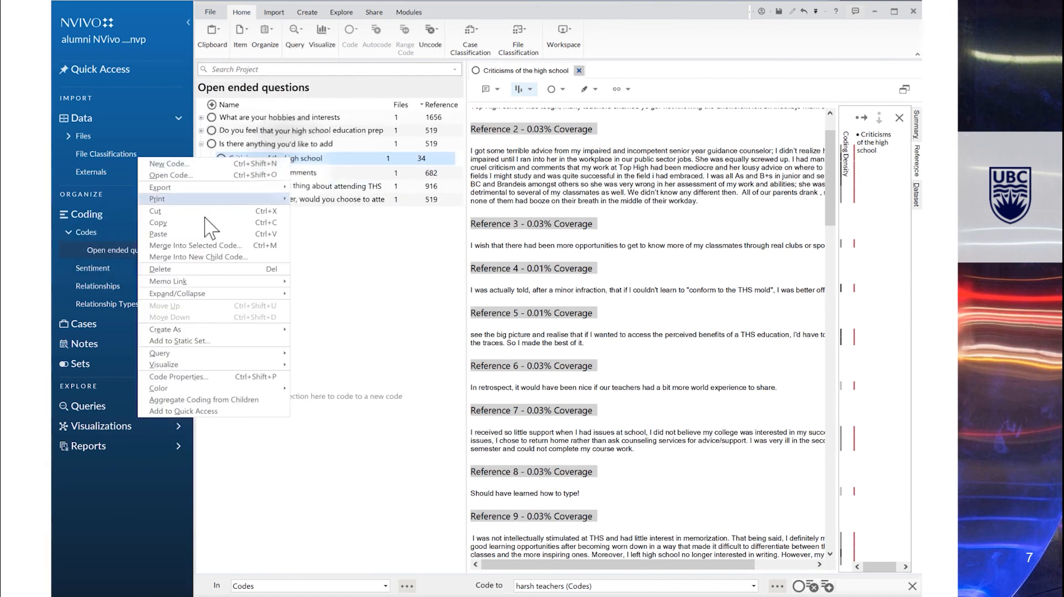
left_click(176, 233)
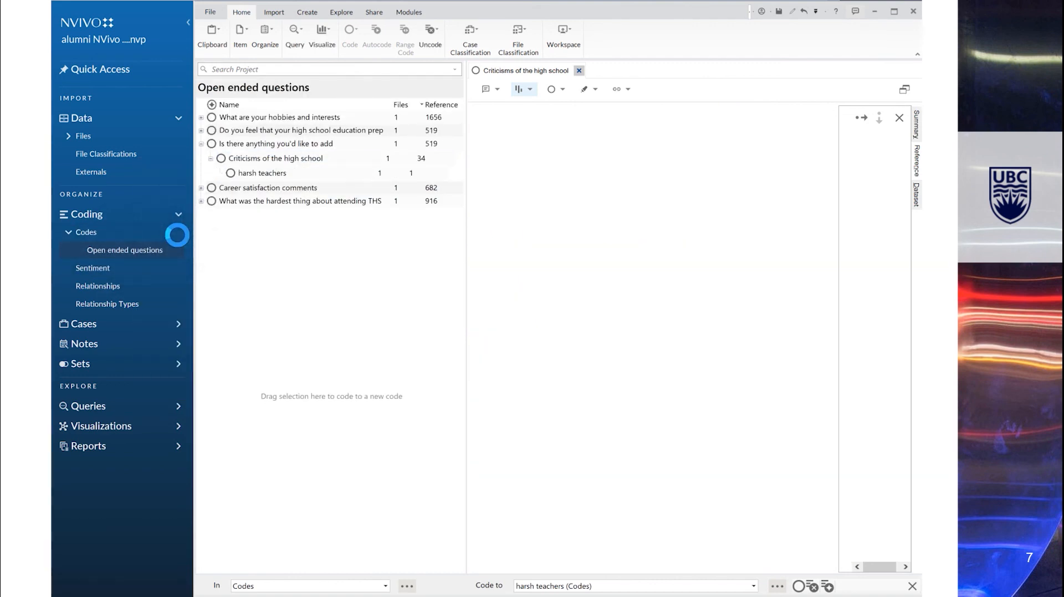